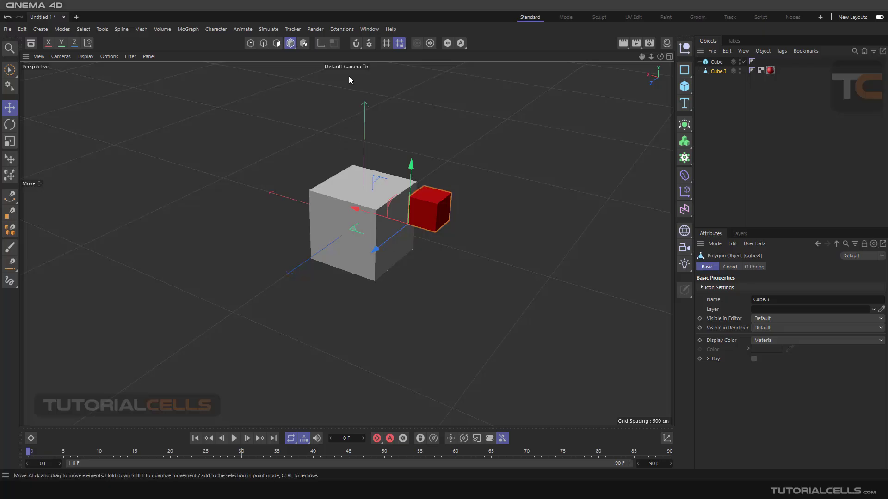
Confirm snapping is on Auto Snap, then slide Cube.3 slightly further right along X.
{"action": "left_click", "coordinate": [369, 44]}
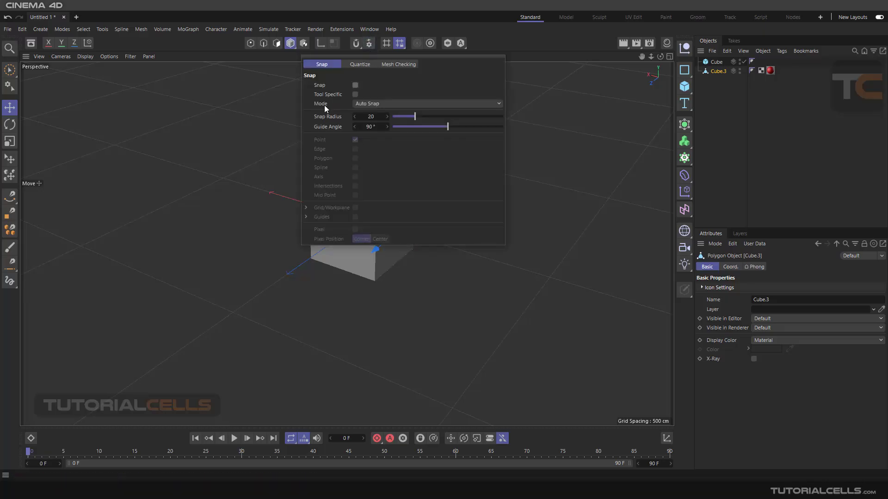
{"action": "left_click", "coordinate": [368, 104]}
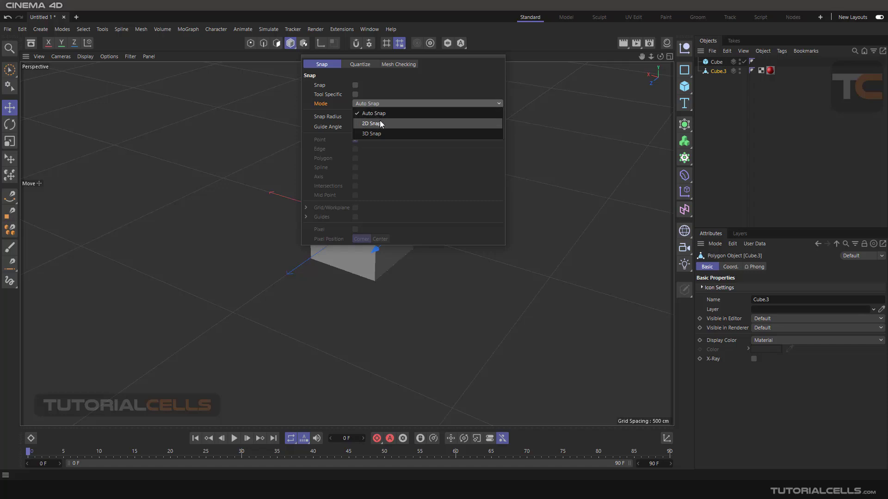
{"action": "left_click", "coordinate": [384, 134]}
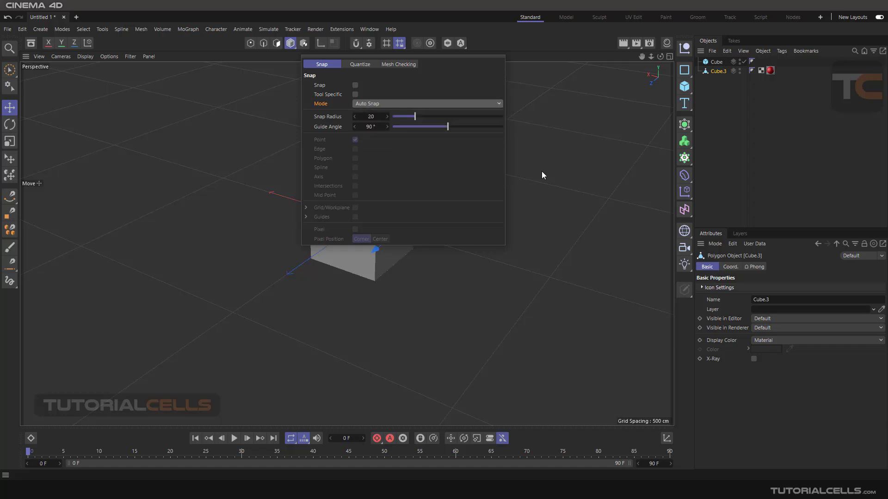
{"action": "mouse_move", "coordinate": [397, 218]}
{"action": "left_mouse_down"}
{"action": "mouse_move", "coordinate": [422, 218]}
{"action": "mouse_move", "coordinate": [409, 217]}
{"action": "left_mouse_up"}
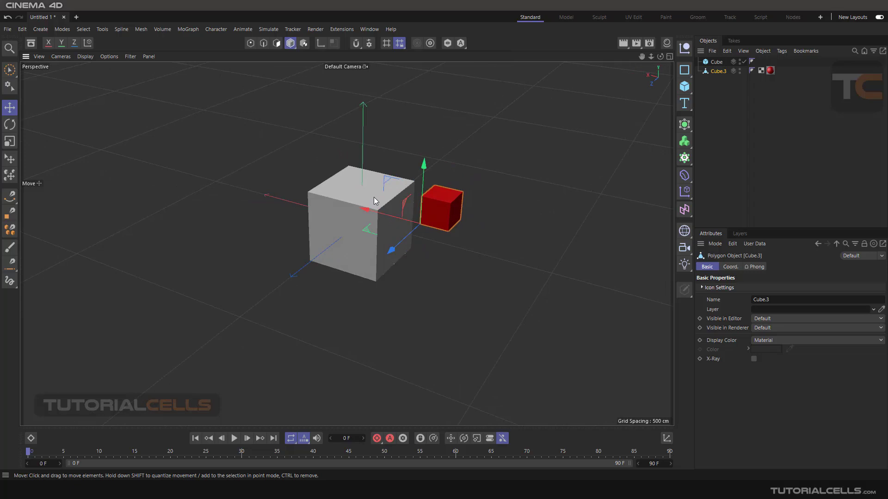
Reselect the red Cube.3 and orbit the view around both cubes.
{"action": "left_click", "coordinate": [373, 197]}
{"action": "left_click", "coordinate": [431, 205]}
{"action": "mouse_move", "coordinate": [407, 190]}
{"action": "left_mouse_down", "text": "alt"}
{"action": "mouse_move", "coordinate": [564, 196]}
{"action": "mouse_move", "coordinate": [400, 198]}
{"action": "left_mouse_up", "text": "alt"}
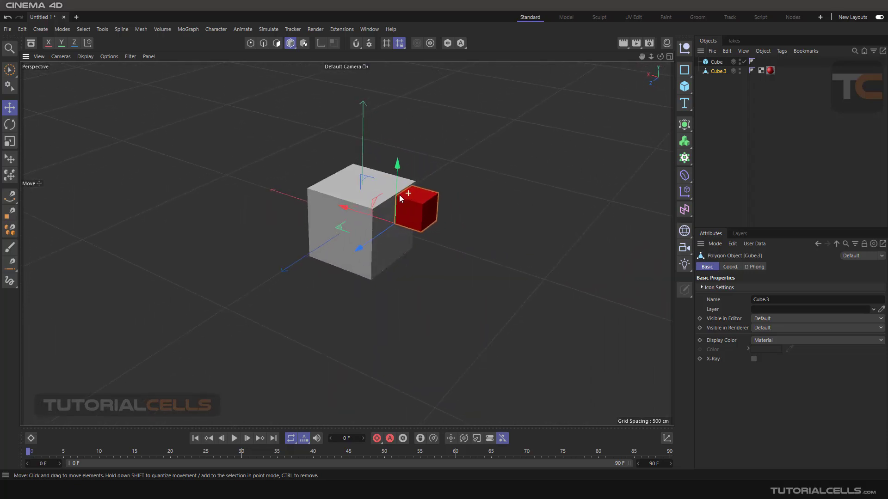
Enable snapping and move Cube.3 down until it snaps against the large Cube's side face.
{"action": "left_click", "coordinate": [359, 45]}
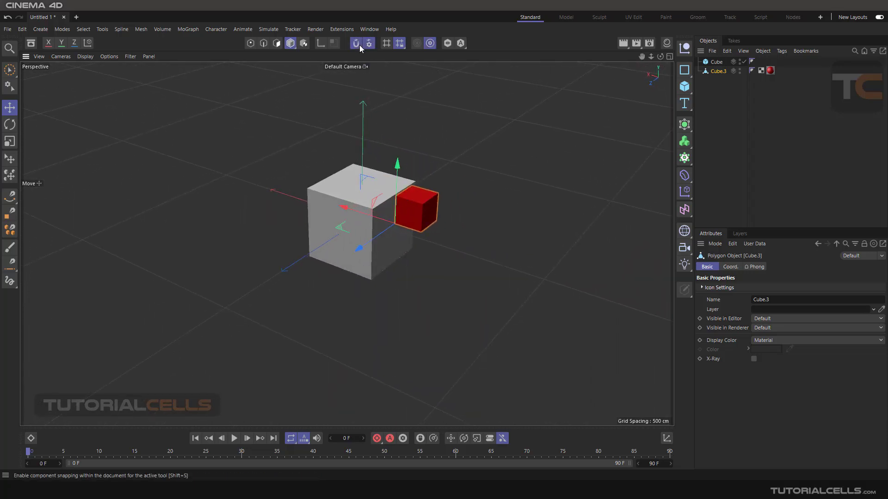
{"action": "left_click", "coordinate": [368, 46]}
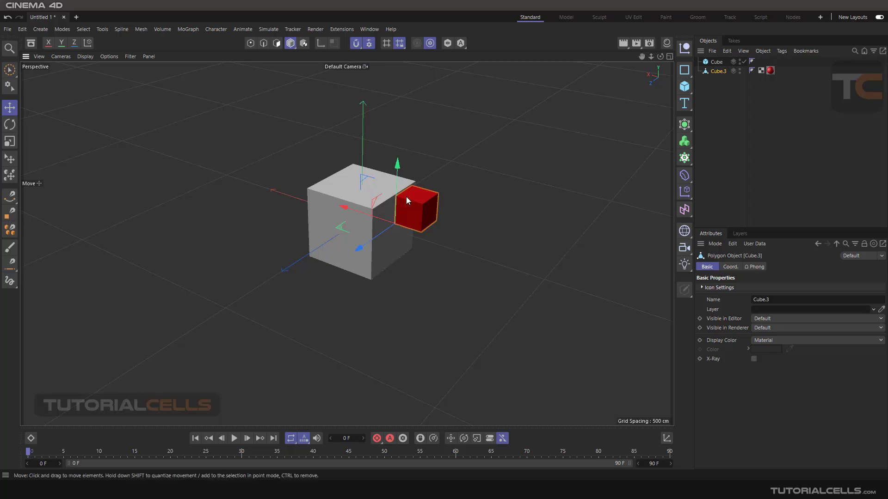
{"action": "left_click_drag", "start_coordinate": [416, 180], "coordinate": [417, 189]}
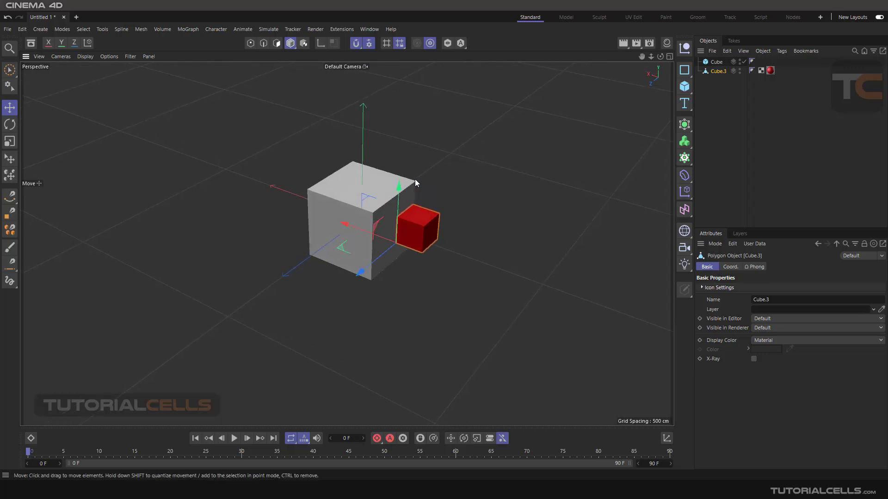
{"action": "left_click", "coordinate": [370, 43]}
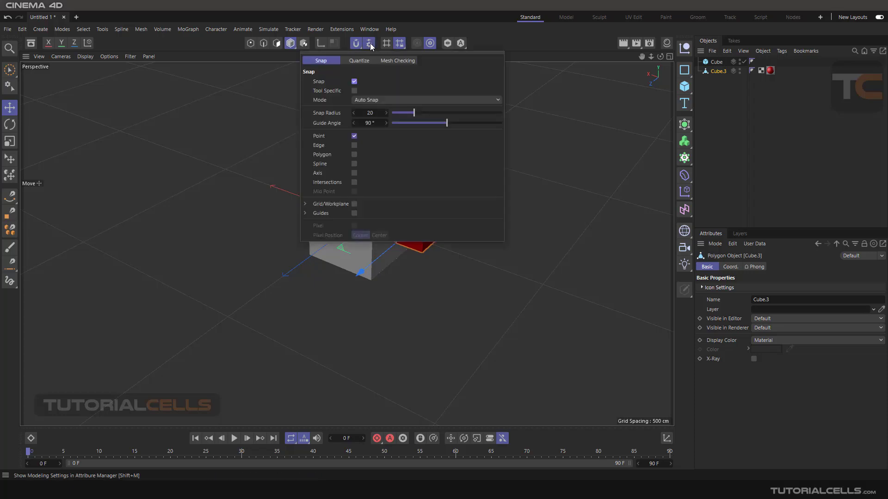
Set the snap mode to 3D Snap and snap Cube.3 onto the large Cube's top corner vertex.
{"action": "left_click", "coordinate": [376, 99]}
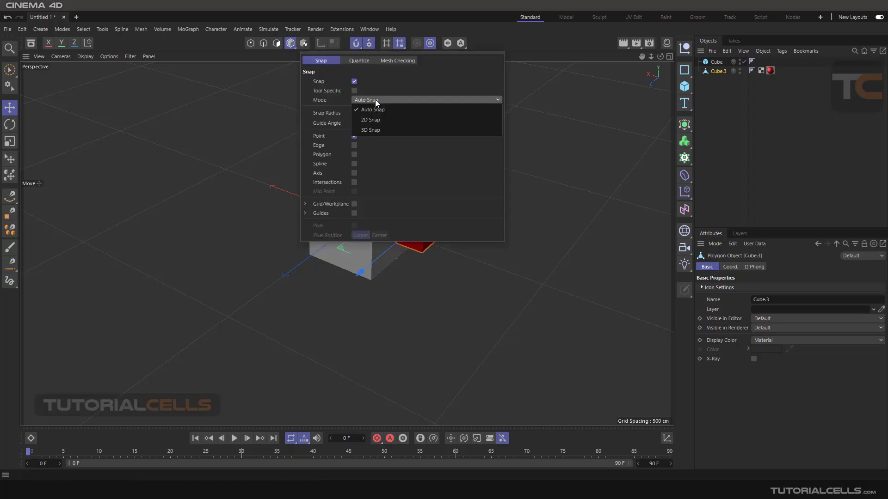
{"action": "left_click", "coordinate": [373, 131]}
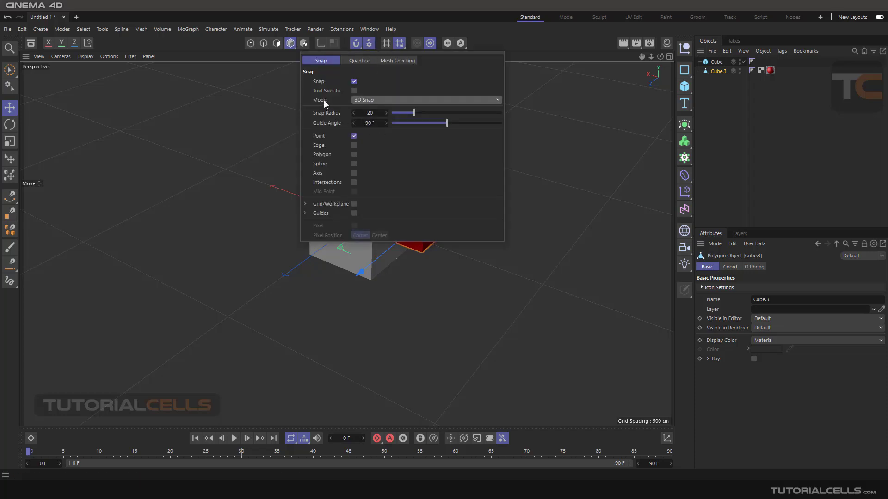
{"action": "mouse_move", "coordinate": [471, 183]}
{"action": "left_mouse_down"}
{"action": "mouse_move", "coordinate": [487, 185]}
{"action": "mouse_move", "coordinate": [475, 181]}
{"action": "mouse_move", "coordinate": [479, 187]}
{"action": "left_mouse_up"}
{"action": "left_click_drag", "start_coordinate": [449, 270], "coordinate": [411, 187]}
{"action": "left_click_drag", "start_coordinate": [409, 235], "coordinate": [360, 244], "text": "alt"}
{"action": "scroll", "coordinate": [413, 203], "scroll_direction": "up", "scroll_amount": 3}
{"action": "scroll", "coordinate": [416, 202], "scroll_direction": "down", "scroll_amount": 3}
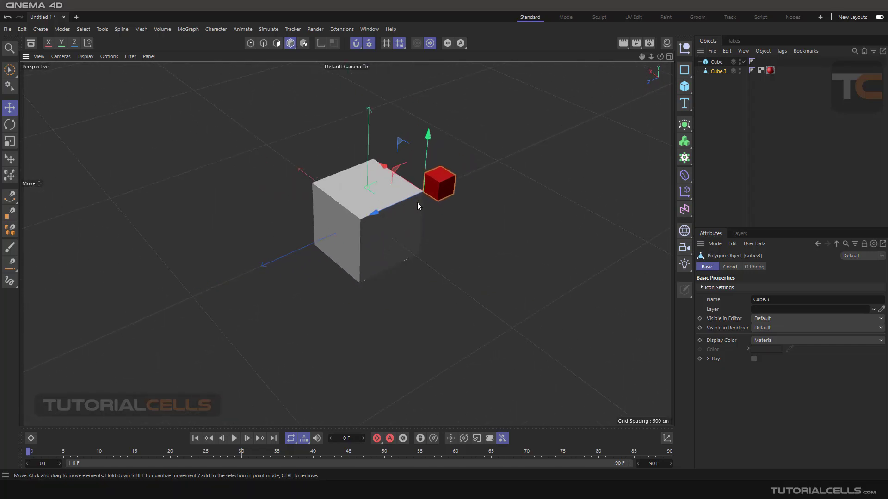
Orbit around the cubes and switch to the four-view layout.
{"action": "left_click_drag", "start_coordinate": [421, 217], "coordinate": [450, 228], "text": "alt"}
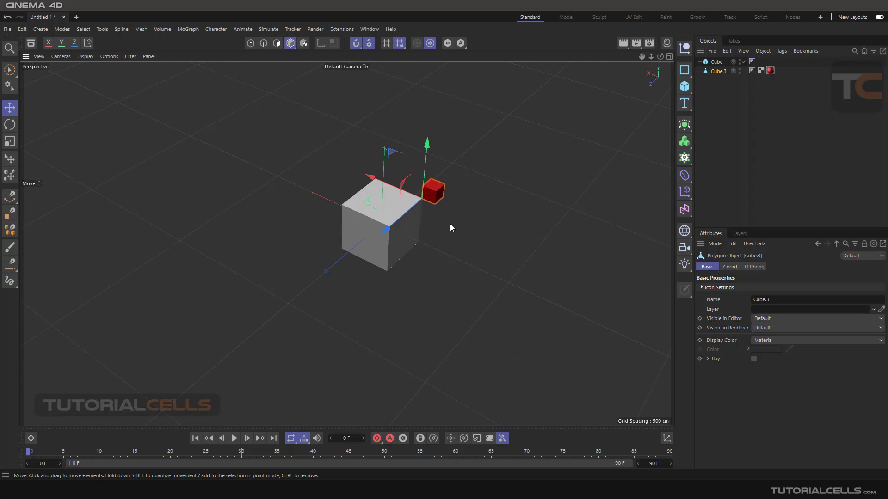
{"action": "mouse_move", "coordinate": [451, 225]}
{"action": "left_mouse_down", "text": "alt"}
{"action": "mouse_move", "coordinate": [437, 230]}
{"action": "mouse_move", "coordinate": [426, 203]}
{"action": "left_mouse_up", "text": "alt"}
{"action": "middle_click", "coordinate": [426, 224]}
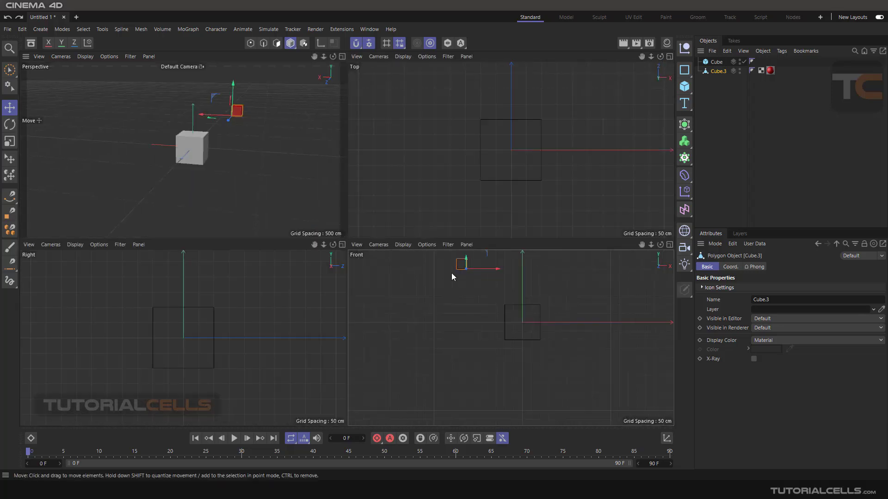
{"action": "scroll", "coordinate": [208, 323], "scroll_direction": "down", "scroll_amount": 3}
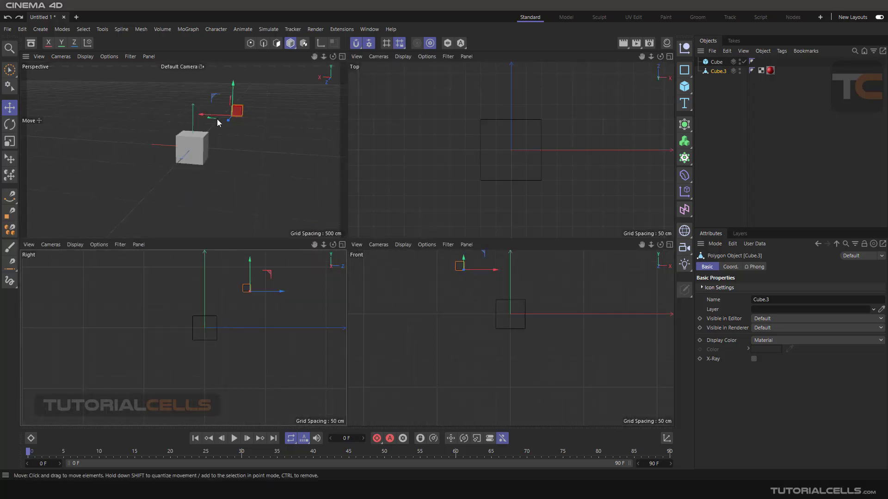
Move Cube.3 along X away from the corner, then maximise and pan the Front view.
{"action": "mouse_move", "coordinate": [217, 123]}
{"action": "left_mouse_down"}
{"action": "mouse_move", "coordinate": [234, 114]}
{"action": "mouse_move", "coordinate": [219, 117]}
{"action": "left_mouse_up"}
{"action": "scroll", "coordinate": [518, 160], "scroll_direction": "down", "scroll_amount": 3}
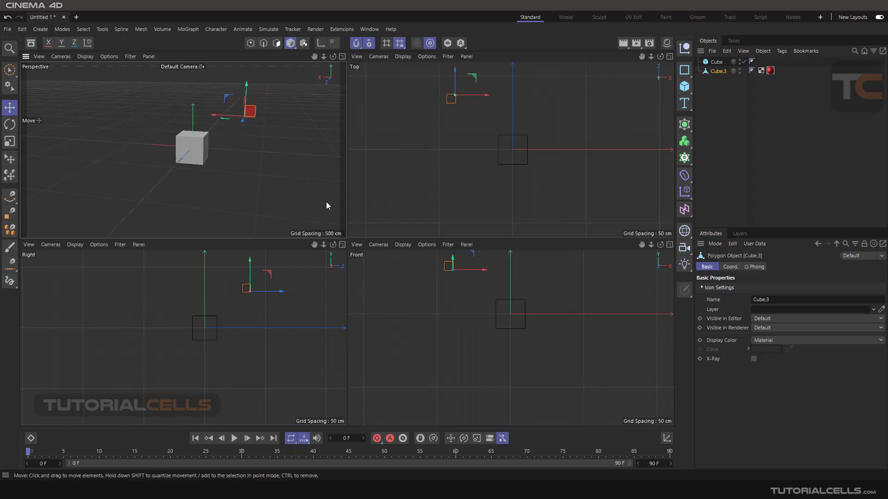
{"action": "middle_click", "coordinate": [454, 269]}
{"action": "middle_click_drag", "start_coordinate": [287, 135], "coordinate": [366, 223], "text": "alt"}
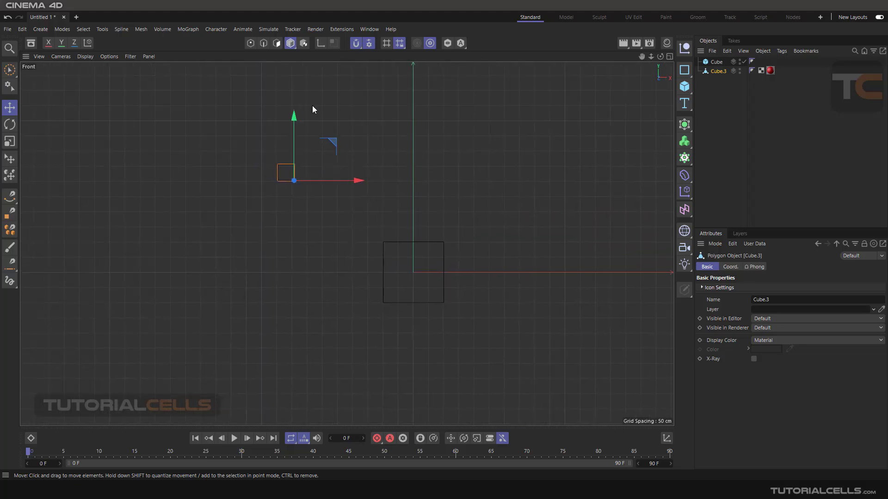
Set the Front view display to Gouraud Shading.
{"action": "left_click", "coordinate": [85, 56]}
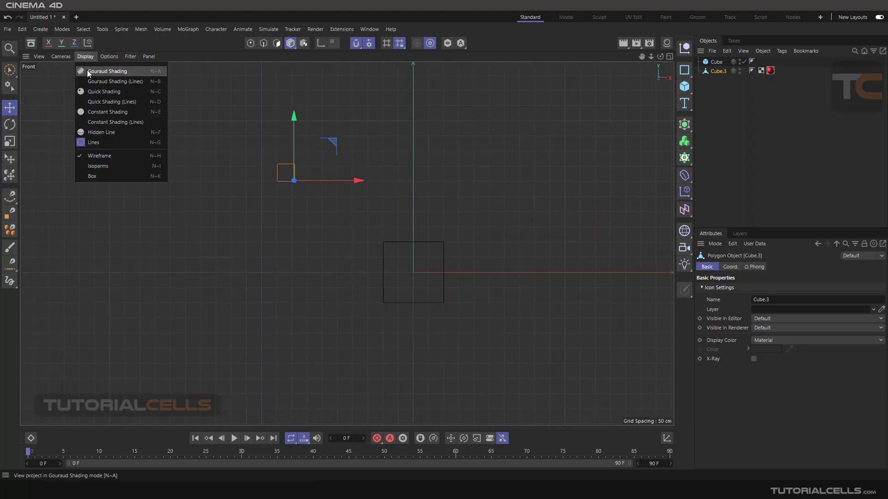
{"action": "left_click", "coordinate": [89, 75]}
{"action": "scroll", "coordinate": [371, 238], "scroll_direction": "up", "scroll_amount": 2}
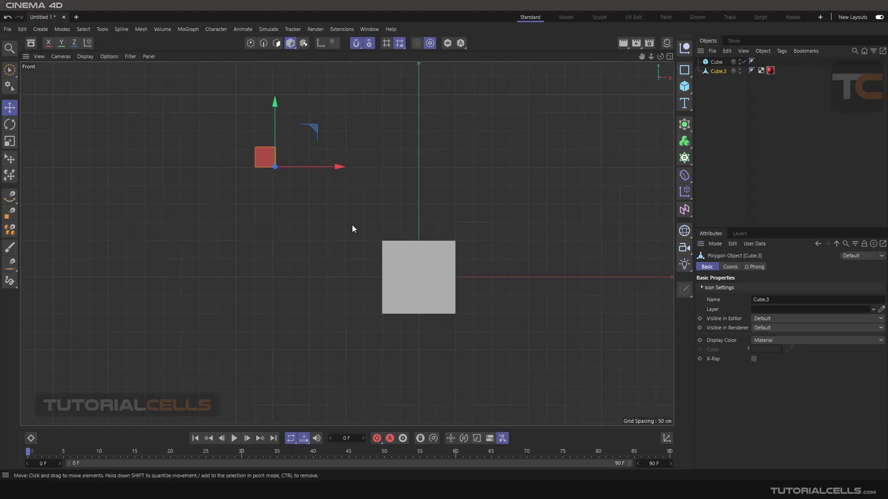
Switch snapping to 2D Snap and snap Cube.3 onto the large Cube's top-left vertex.
{"action": "left_click", "coordinate": [369, 43]}
{"action": "left_click", "coordinate": [369, 100]}
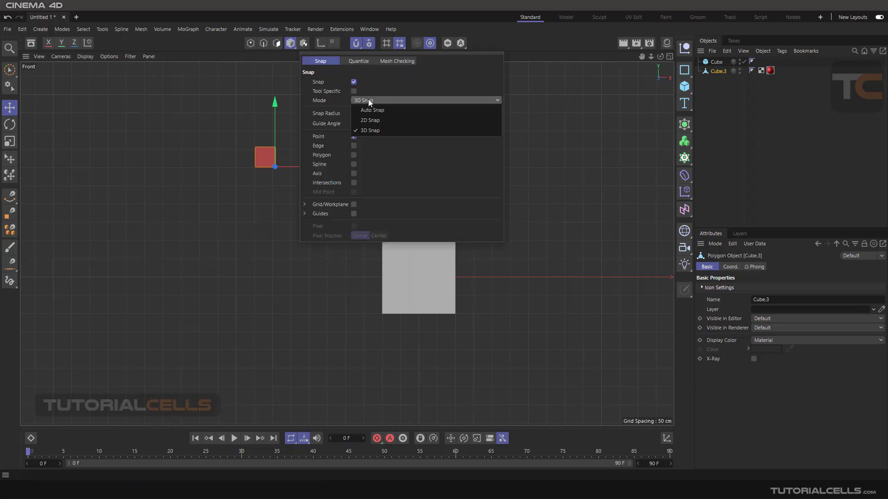
{"action": "left_click", "coordinate": [369, 120]}
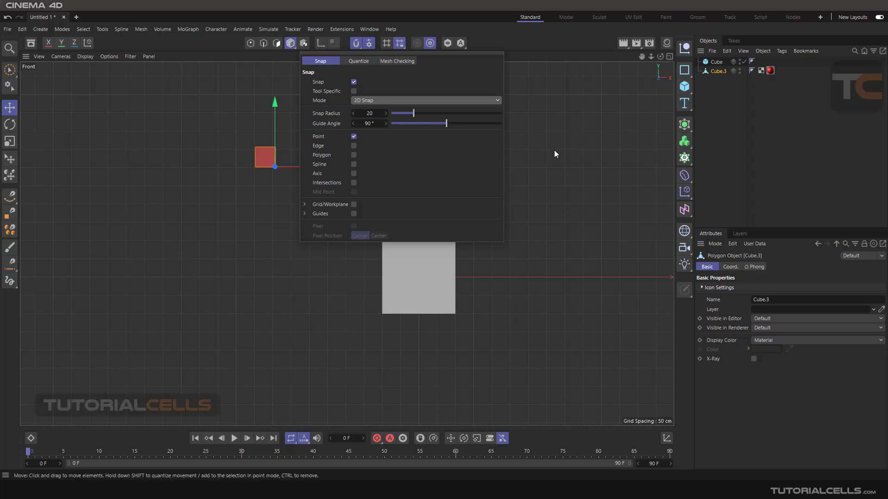
{"action": "left_click_drag", "start_coordinate": [269, 184], "coordinate": [278, 185]}
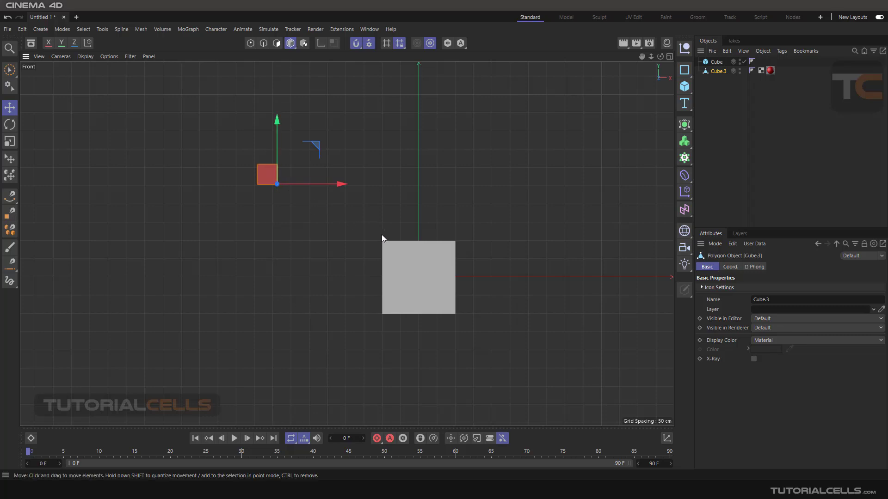
{"action": "left_click_drag", "start_coordinate": [276, 184], "coordinate": [381, 242]}
{"action": "left_click", "coordinate": [361, 254]}
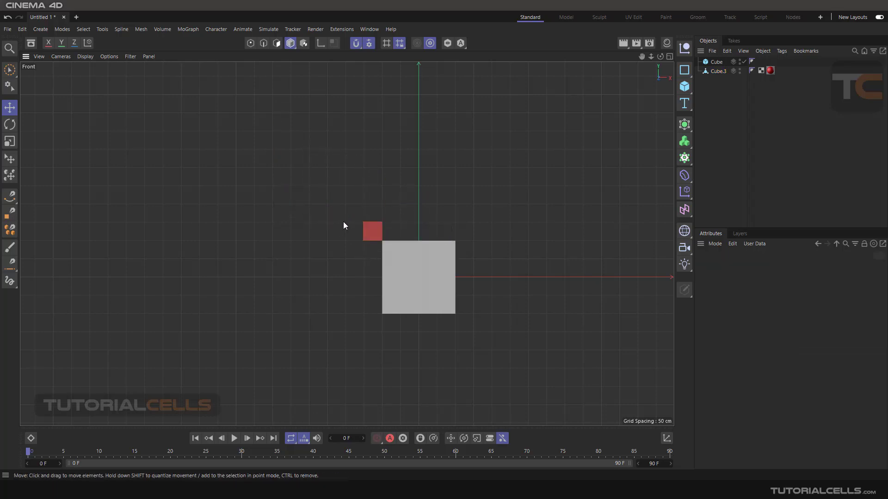
Maximise the Perspective view, orbit around the cubes, then return to four views.
{"action": "scroll", "coordinate": [382, 243], "scroll_direction": "up", "scroll_amount": 4}
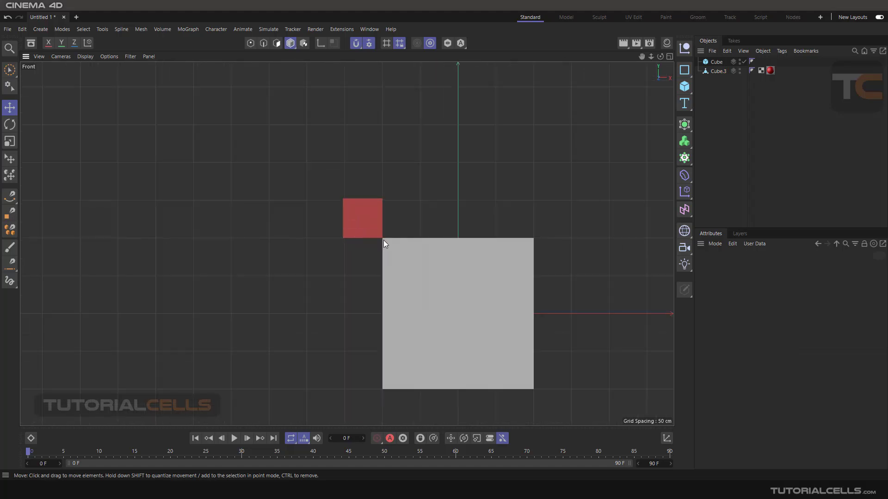
{"action": "middle_click", "coordinate": [304, 208]}
{"action": "middle_click", "coordinate": [244, 172]}
{"action": "left_click_drag", "start_coordinate": [328, 207], "coordinate": [434, 239], "text": "alt"}
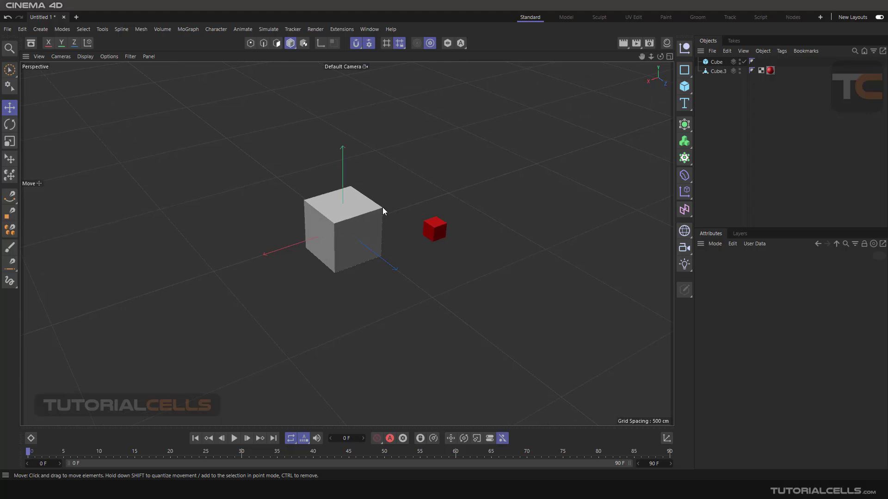
{"action": "middle_click", "coordinate": [397, 245]}
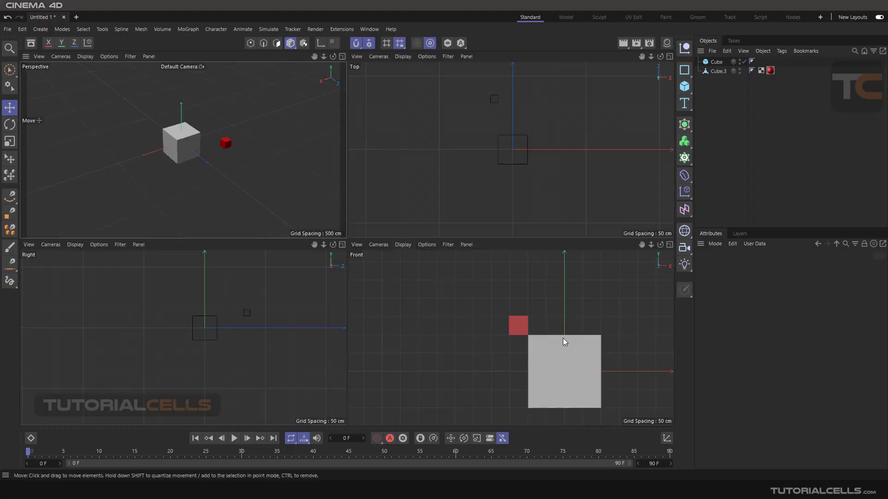
In the Front view, slide Cube.3 onto the large Cube's top-left corner.
{"action": "middle_click_drag", "start_coordinate": [548, 330], "coordinate": [518, 301], "text": "alt"}
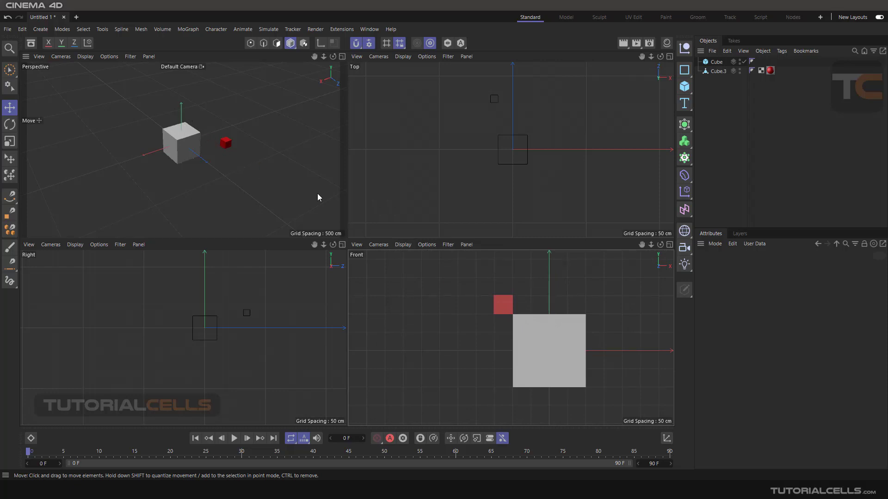
{"action": "mouse_move", "coordinate": [506, 305]}
{"action": "left_mouse_down"}
{"action": "mouse_move", "coordinate": [465, 302]}
{"action": "mouse_move", "coordinate": [509, 313]}
{"action": "left_mouse_up"}
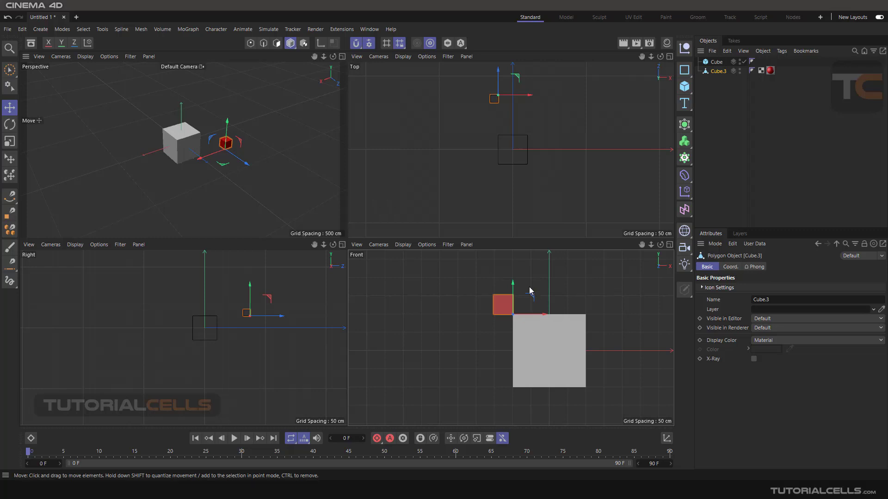
{"action": "mouse_move", "coordinate": [498, 316]}
{"action": "left_mouse_down"}
{"action": "mouse_move", "coordinate": [489, 318]}
{"action": "mouse_move", "coordinate": [514, 317]}
{"action": "left_mouse_up"}
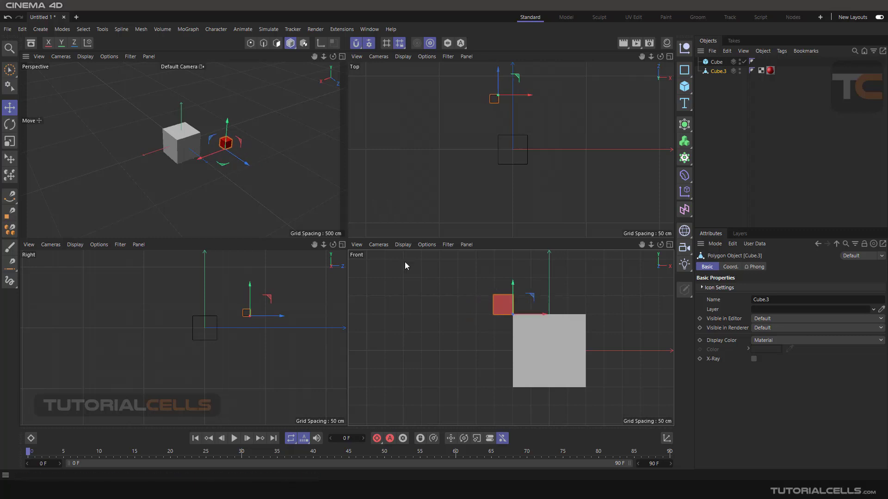
Zoom the Perspective view and maximise it to fill the viewport.
{"action": "scroll", "coordinate": [207, 140], "scroll_direction": "up", "scroll_amount": 6}
{"action": "scroll", "coordinate": [219, 146], "scroll_direction": "up", "scroll_amount": 2}
{"action": "middle_click", "coordinate": [234, 139]}
Set the snap mode to Auto Snap.
{"action": "scroll", "coordinate": [348, 169], "scroll_direction": "down", "scroll_amount": 2}
{"action": "left_click", "coordinate": [370, 44]}
{"action": "left_click", "coordinate": [381, 103]}
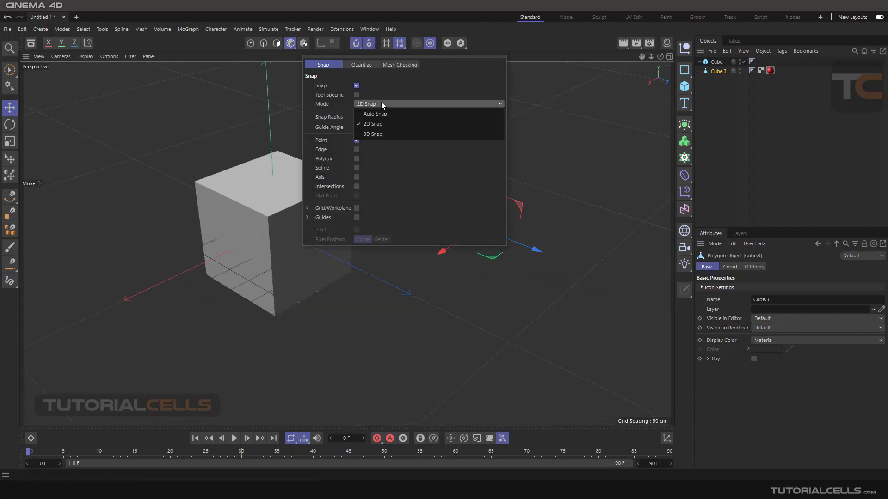
{"action": "left_click", "coordinate": [378, 114]}
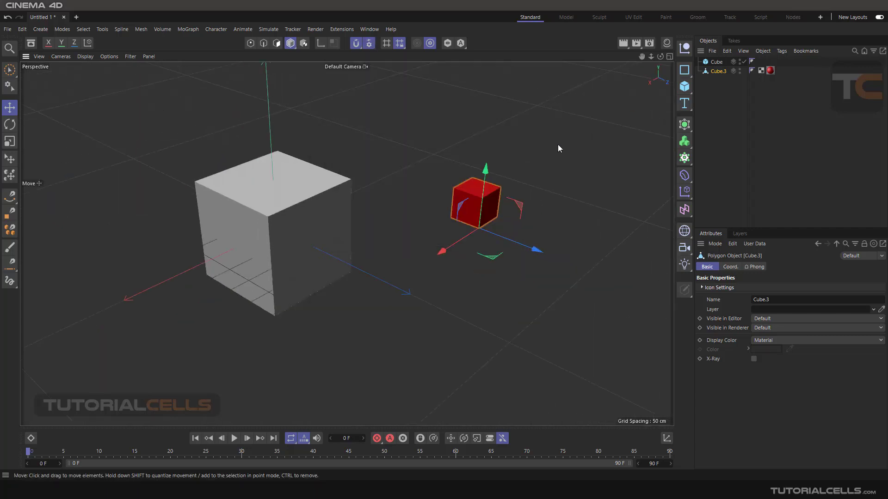
Orbit the Perspective view and drag Cube.3 onto, then past, the large Cube's corner vertex.
{"action": "scroll", "coordinate": [490, 176], "scroll_direction": "down", "scroll_amount": 4}
{"action": "left_click_drag", "start_coordinate": [463, 170], "coordinate": [436, 189], "text": "alt"}
{"action": "left_click_drag", "start_coordinate": [520, 187], "coordinate": [393, 181]}
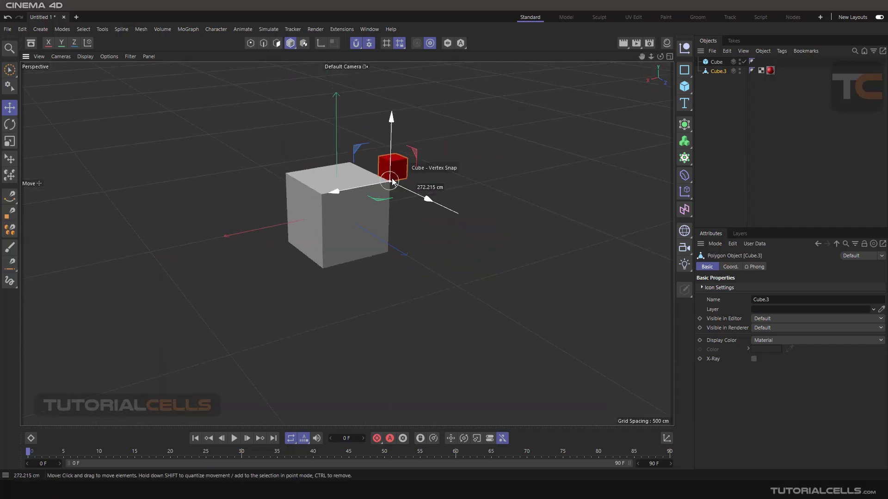
{"action": "left_click_drag", "start_coordinate": [457, 194], "coordinate": [399, 209], "text": "alt"}
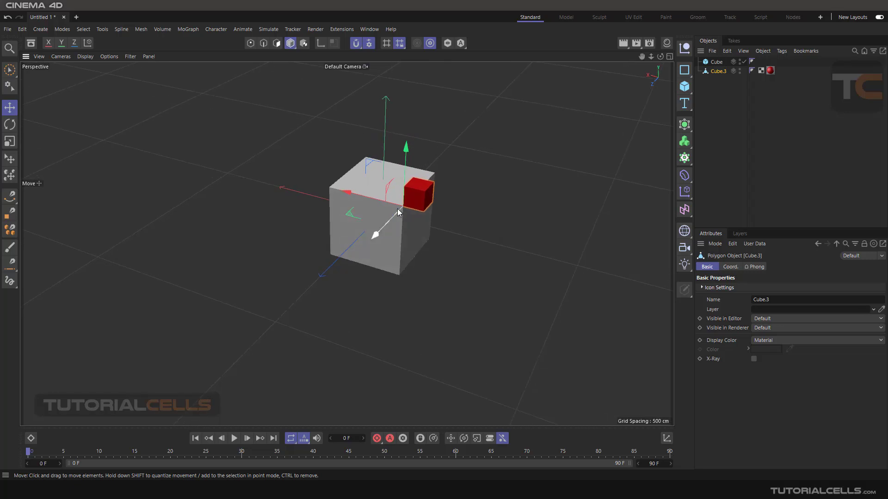
{"action": "left_click_drag", "start_coordinate": [461, 271], "coordinate": [460, 227]}
Maximise the Front view and snap Cube.3 to the large Cube's top-left corner.
{"action": "middle_click", "coordinate": [431, 260]}
{"action": "middle_click", "coordinate": [431, 264]}
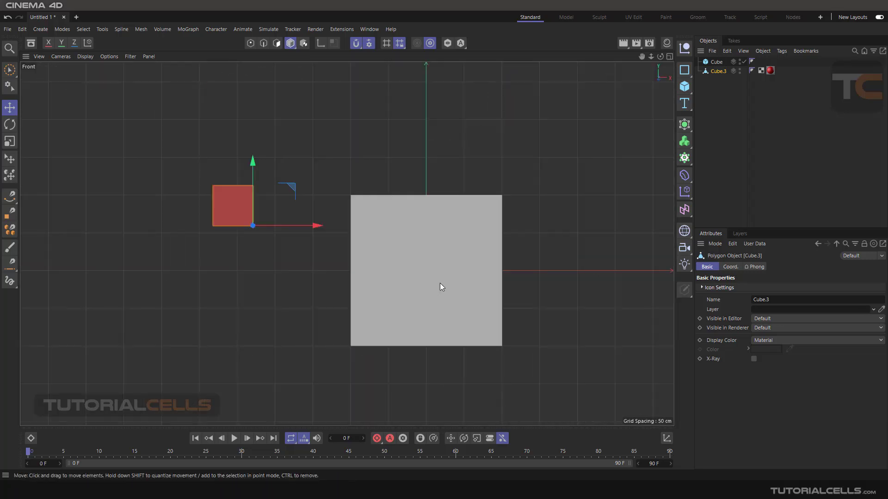
{"action": "left_click_drag", "start_coordinate": [269, 225], "coordinate": [350, 195]}
{"action": "scroll", "coordinate": [279, 190], "scroll_direction": "down", "scroll_amount": 3}
{"action": "scroll", "coordinate": [279, 190], "scroll_direction": "down", "scroll_amount": 3}
In the maximised Perspective view, orbit and move Cube.3 away in front of the large Cube.
{"action": "middle_click", "coordinate": [264, 175]}
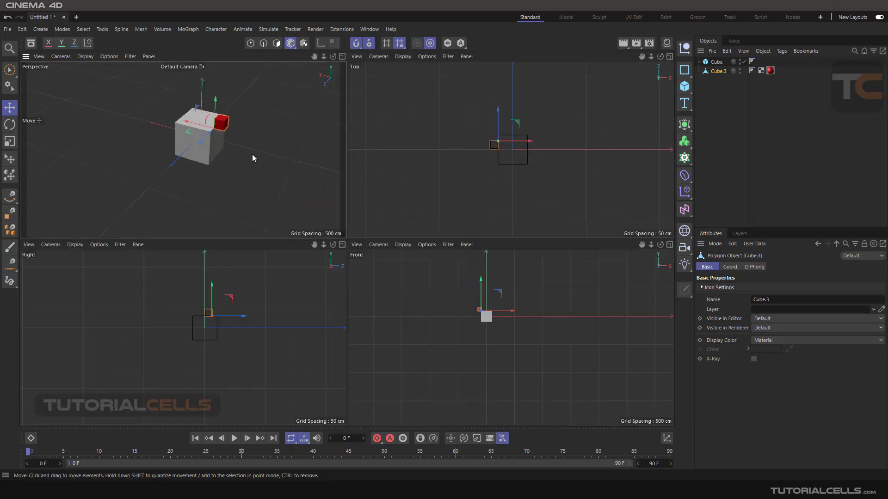
{"action": "middle_click", "coordinate": [298, 184]}
{"action": "left_click_drag", "start_coordinate": [298, 184], "coordinate": [351, 182], "text": "alt"}
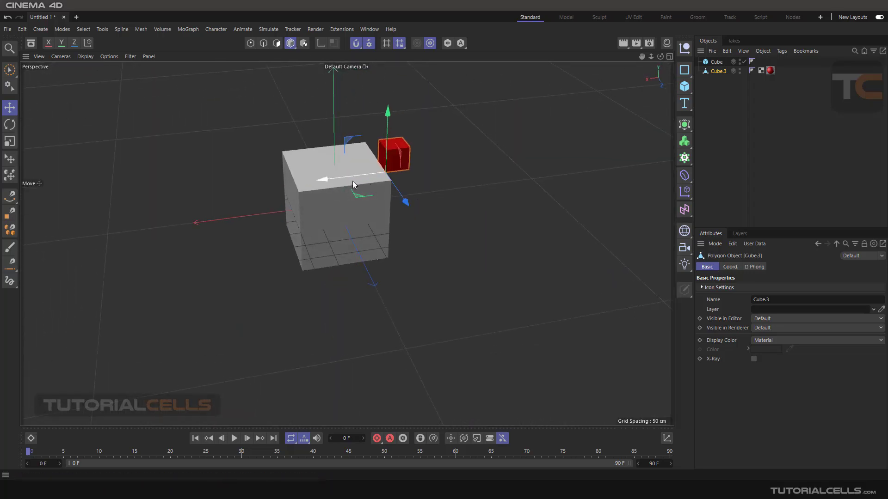
{"action": "left_click_drag", "start_coordinate": [409, 198], "coordinate": [485, 300]}
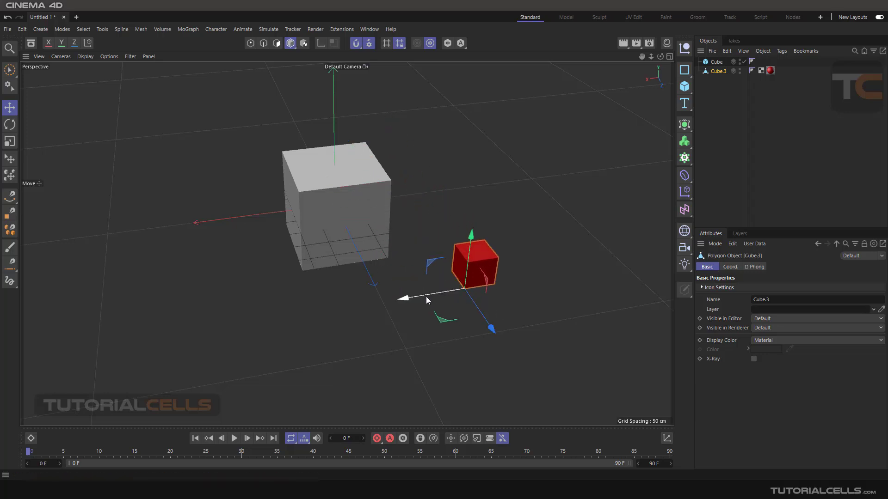
Maximise and pan the Front view, then bring up the snap Mode choices.
{"action": "middle_click", "coordinate": [407, 293]}
{"action": "middle_click", "coordinate": [410, 293]}
{"action": "scroll", "coordinate": [277, 204], "scroll_direction": "up", "scroll_amount": 5}
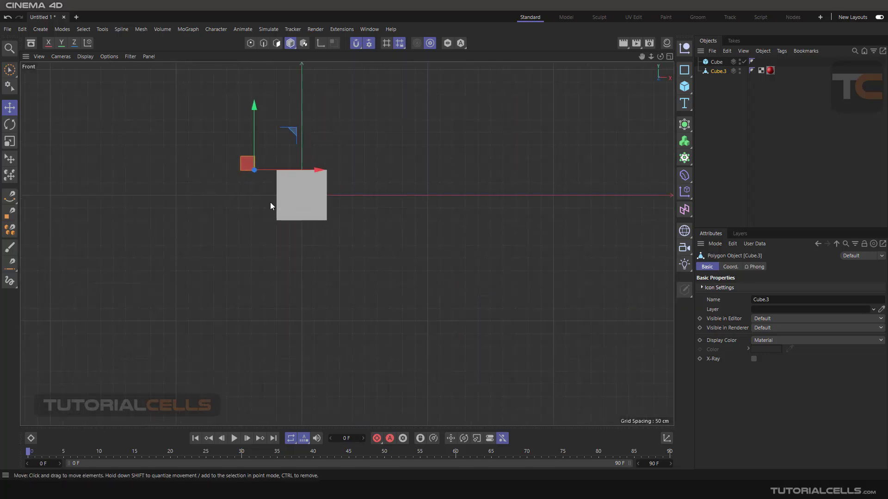
{"action": "middle_click_drag", "start_coordinate": [259, 194], "coordinate": [318, 245], "text": "alt"}
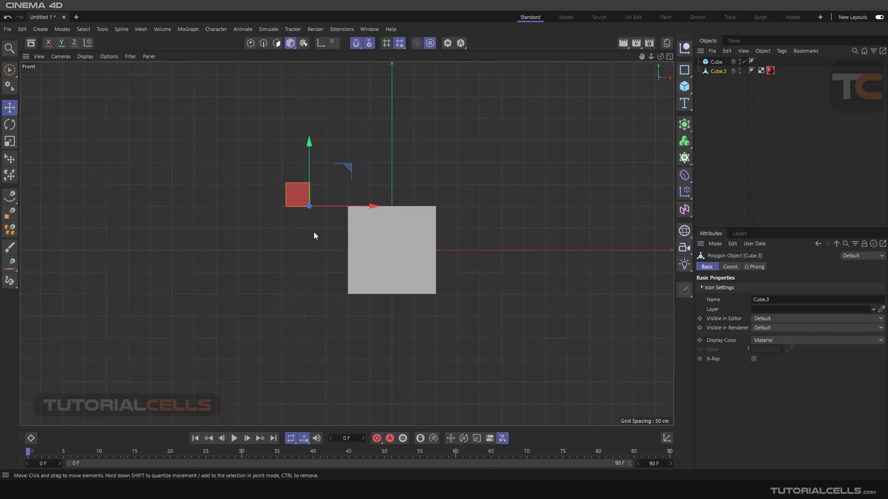
{"action": "left_click", "coordinate": [370, 45]}
{"action": "left_click", "coordinate": [393, 103]}
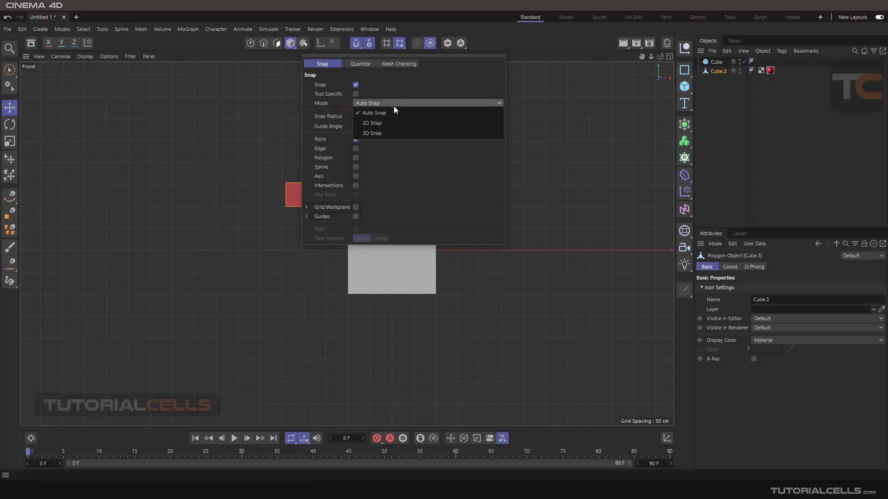
Choose 3D Snap, snap Cube.3 onto the large Cube's corner vertex, and verify it in Perspective.
{"action": "left_click", "coordinate": [381, 134]}
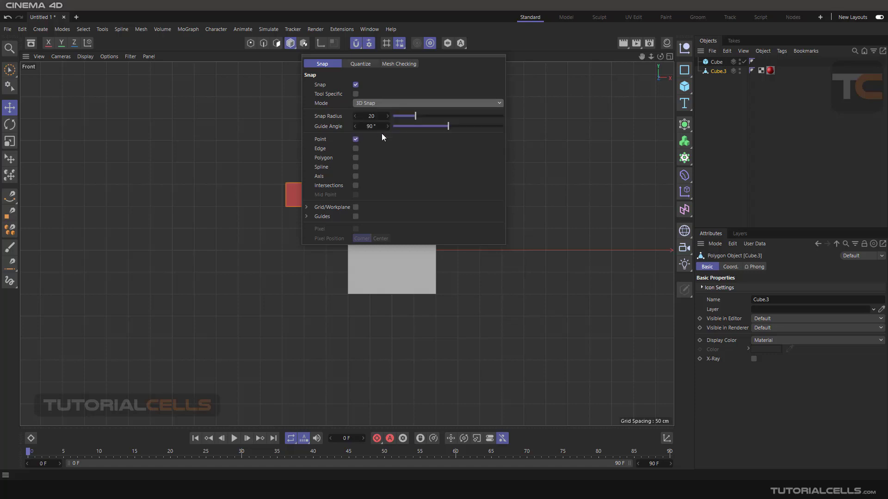
{"action": "left_click_drag", "start_coordinate": [309, 208], "coordinate": [345, 208]}
{"action": "middle_click", "coordinate": [343, 209]}
{"action": "middle_click", "coordinate": [223, 139]}
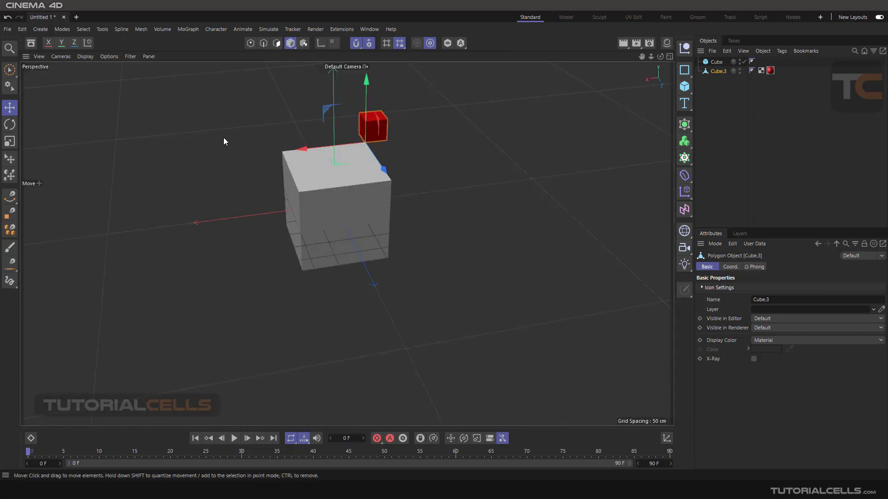
{"action": "left_click_drag", "start_coordinate": [339, 169], "coordinate": [396, 167], "text": "alt"}
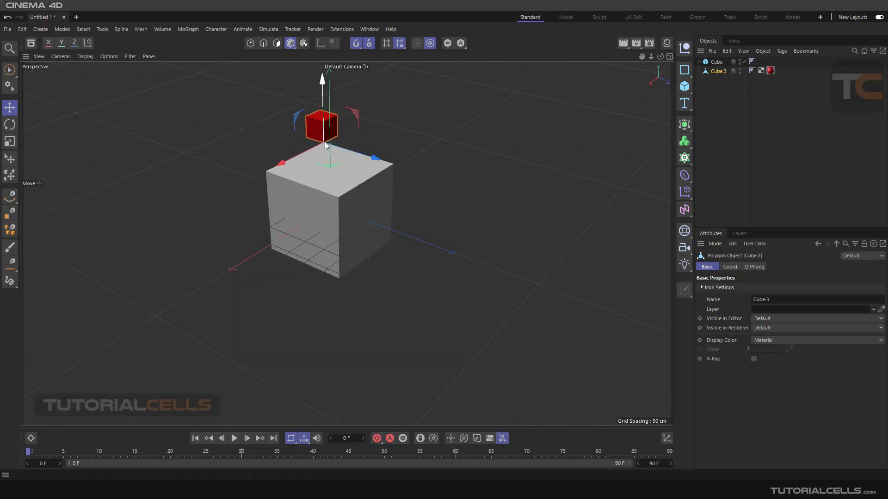
{"action": "left_click", "coordinate": [386, 43]}
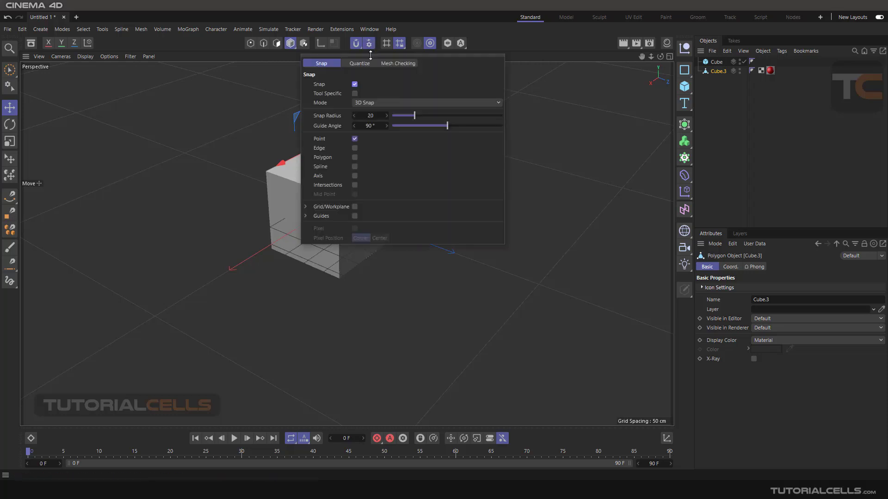
Reselect 3D Snap as the snap mode and zoom the viewport out to show both cubes.
{"action": "left_click", "coordinate": [375, 102]}
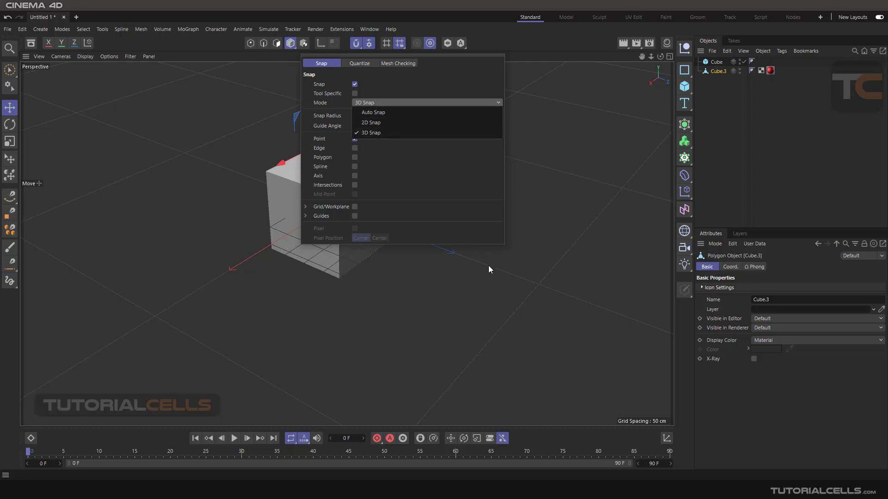
{"action": "left_click", "coordinate": [378, 133]}
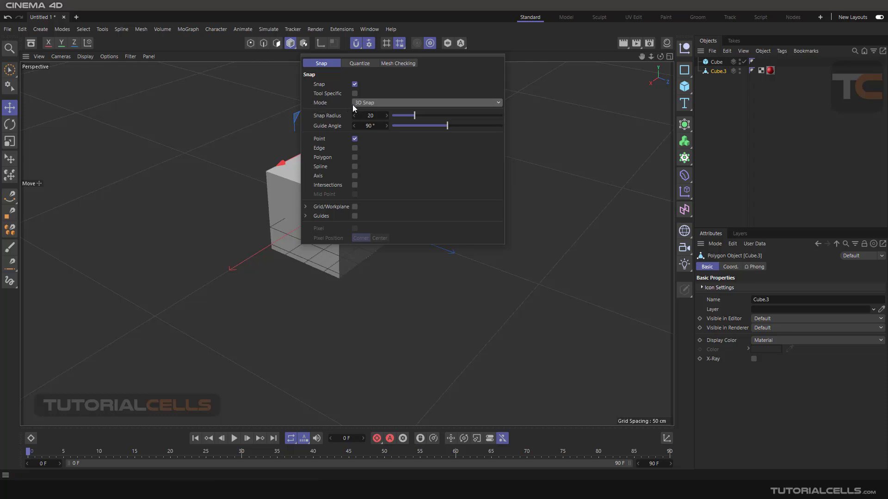
{"action": "scroll", "coordinate": [243, 167], "scroll_direction": "down", "scroll_amount": 5}
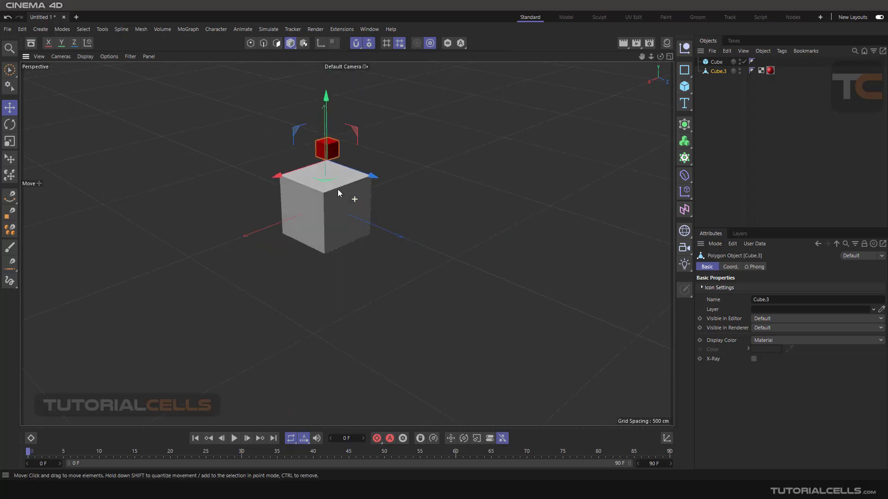